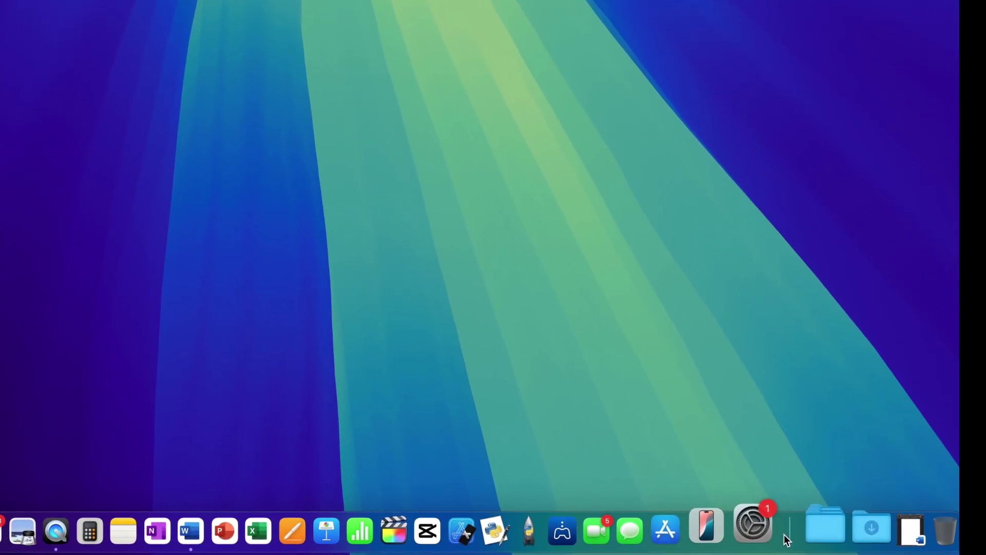
# Turn on Dock hiding from the Dock menu, then reveal the Dock at the bottom screen edge
pyautogui.rightClick(781, 539)
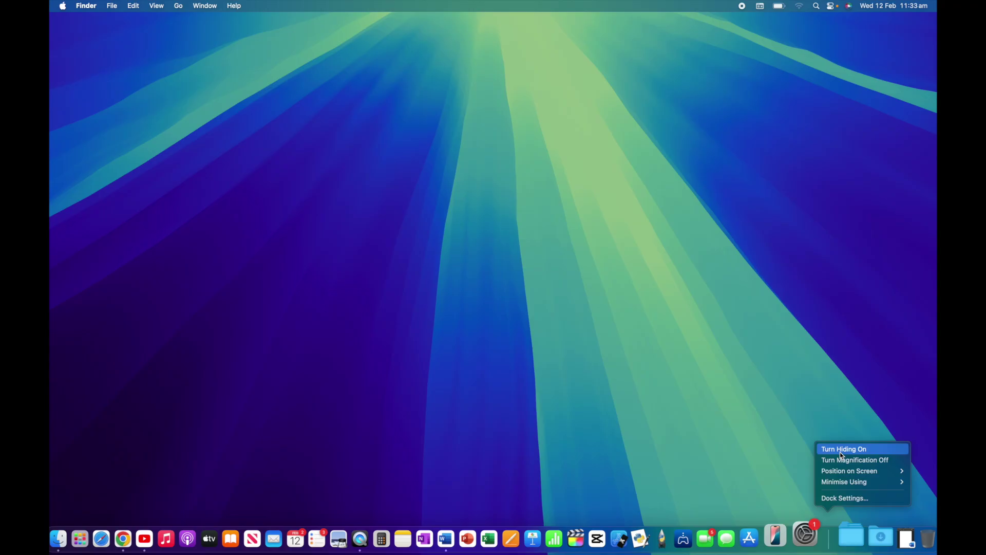
pyautogui.click(840, 455)
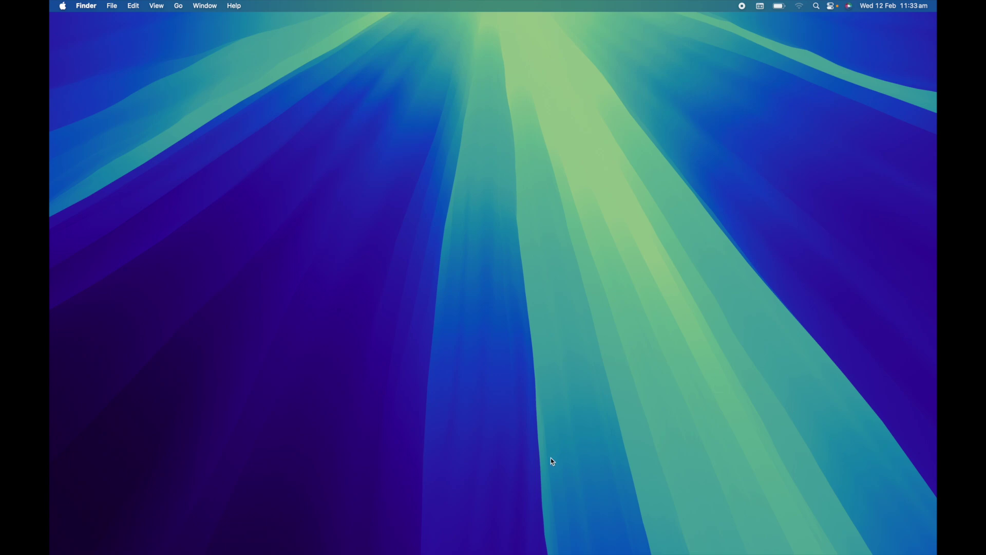
pyautogui.moveTo(551, 553)
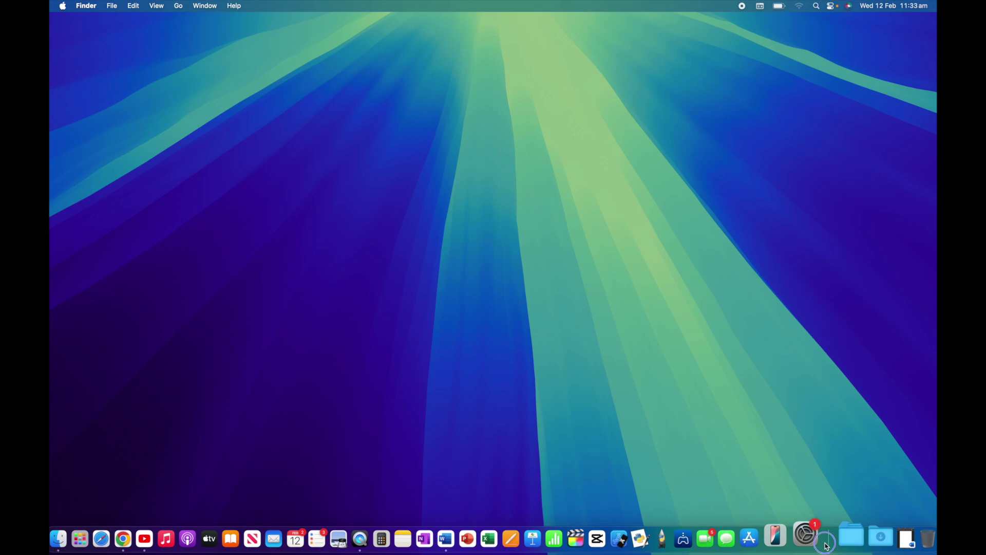
# Turn Dock hiding off, then toggle icon magnification off and back on
pyautogui.rightClick(828, 544)
pyautogui.click(850, 453)
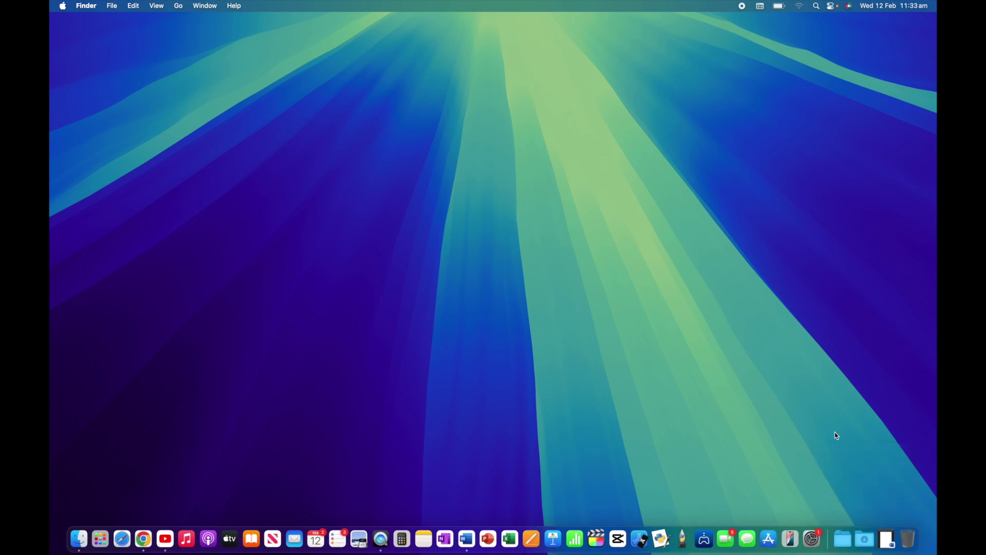
pyautogui.rightClick(833, 543)
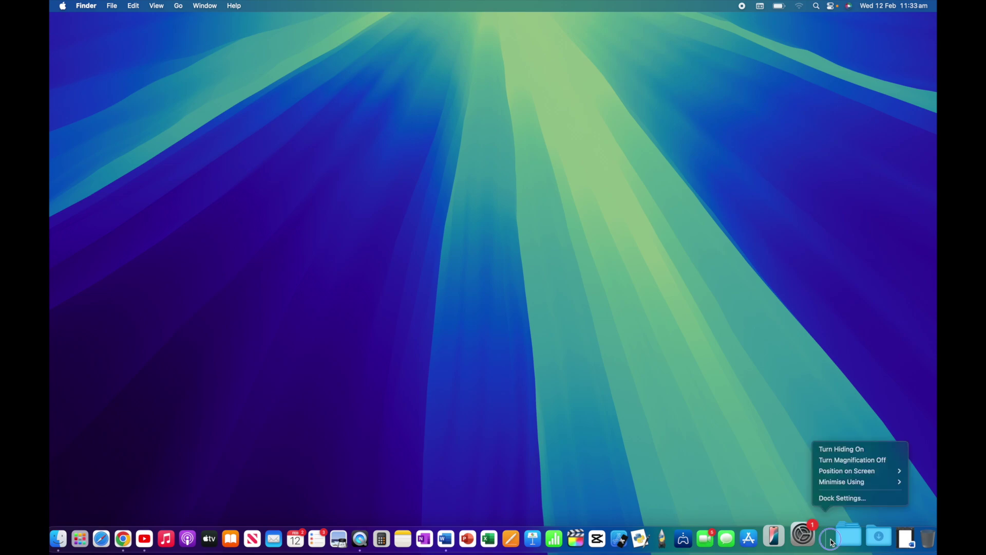
pyautogui.click(838, 461)
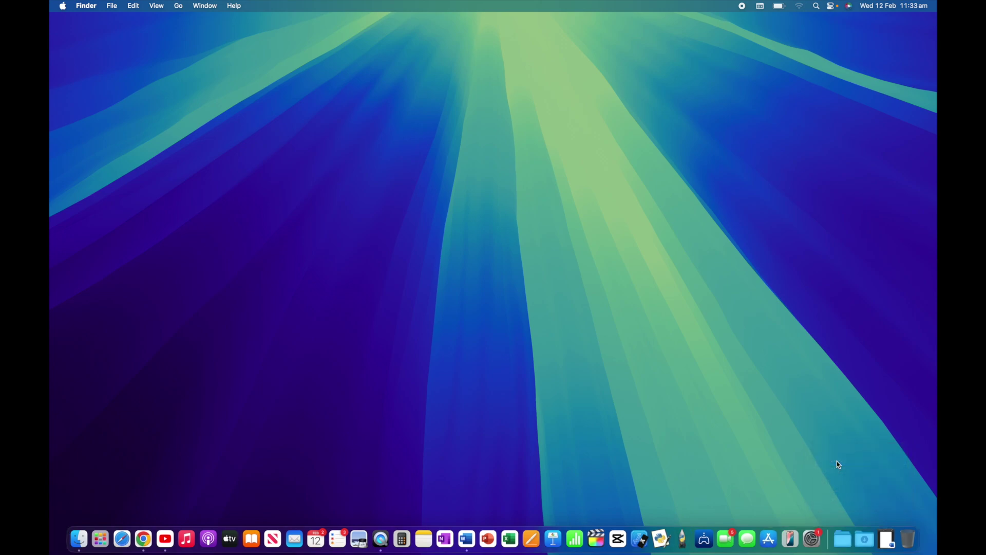
pyautogui.rightClick(833, 542)
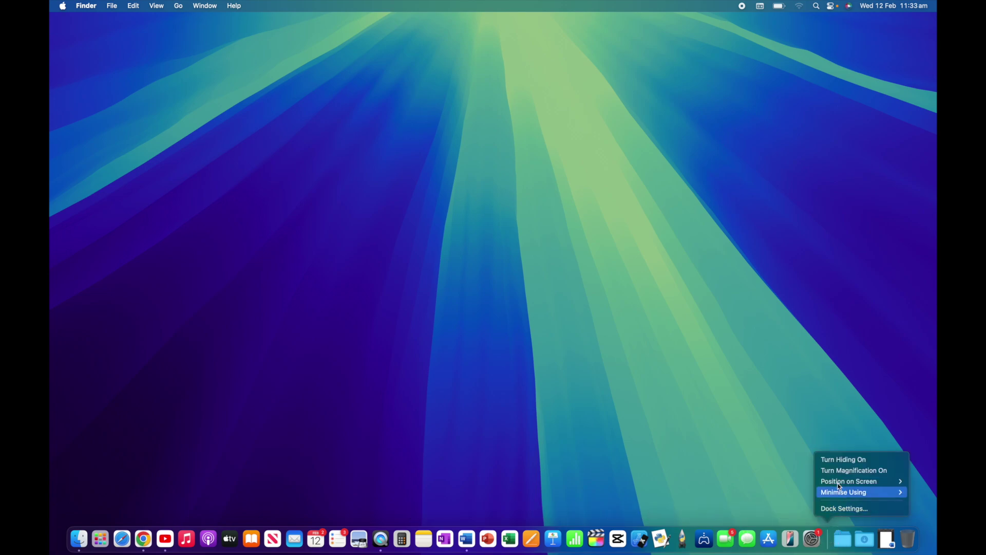
pyautogui.click(842, 469)
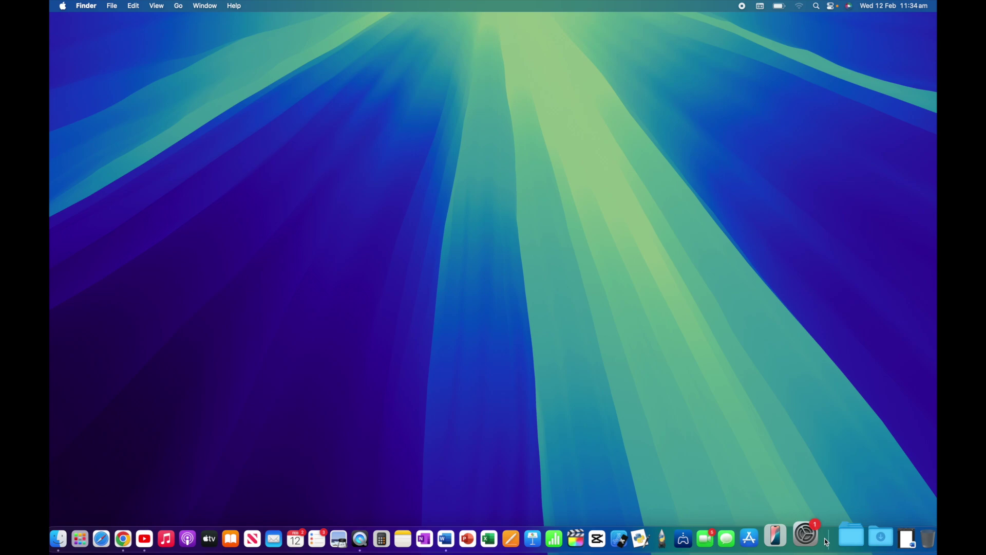
# Set the Dock's Position on Screen to Right, then bring up the side Dock's options
pyautogui.rightClick(828, 542)
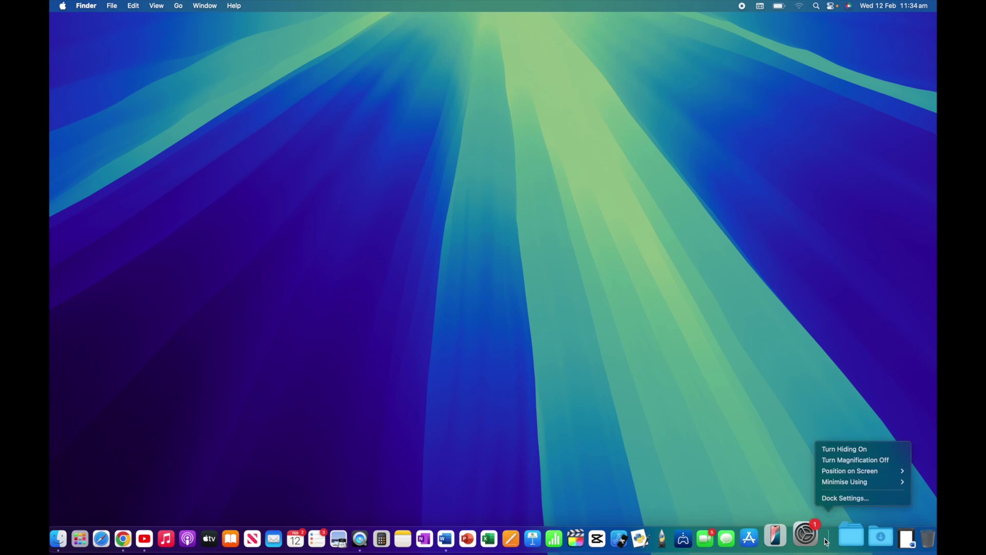
pyautogui.moveTo(843, 474)
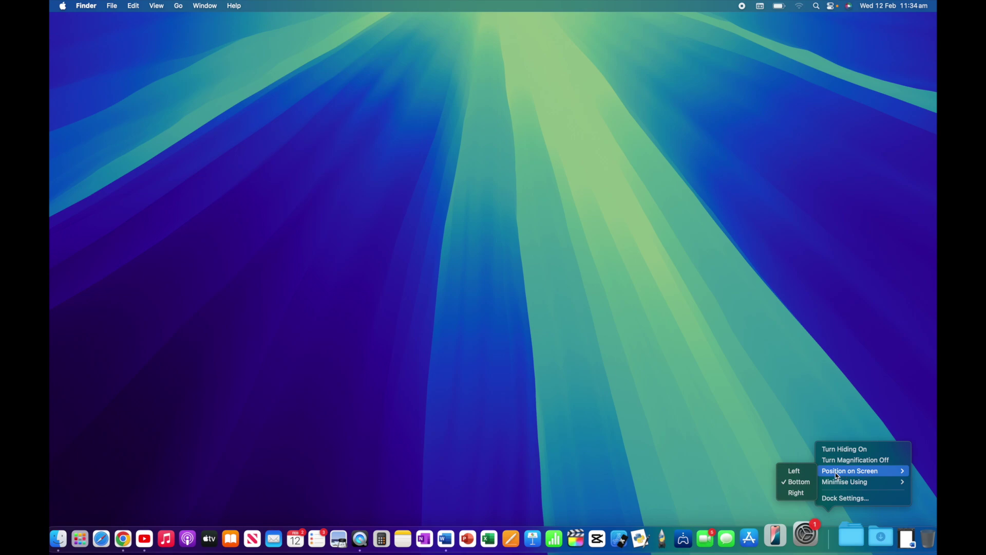
pyautogui.click(798, 494)
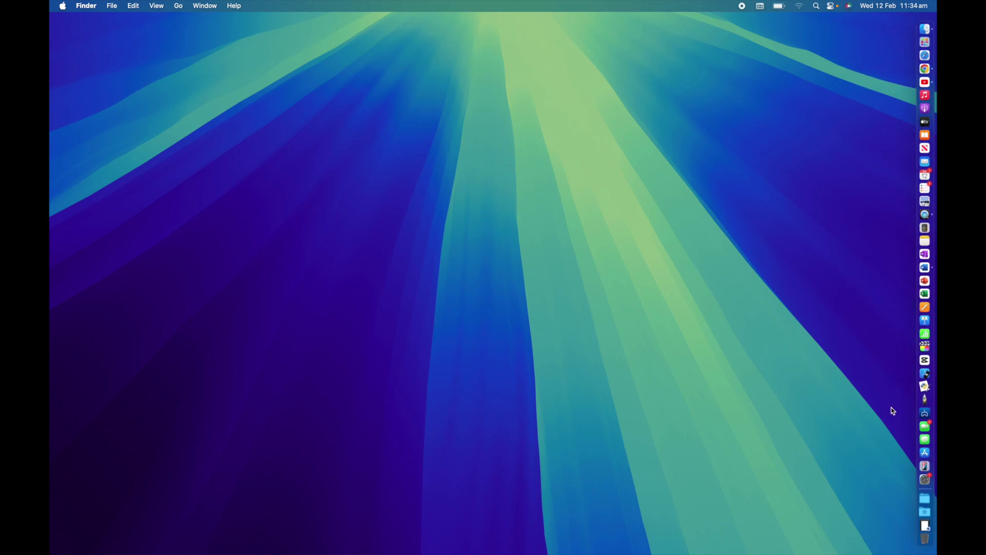
pyautogui.rightClick(924, 486)
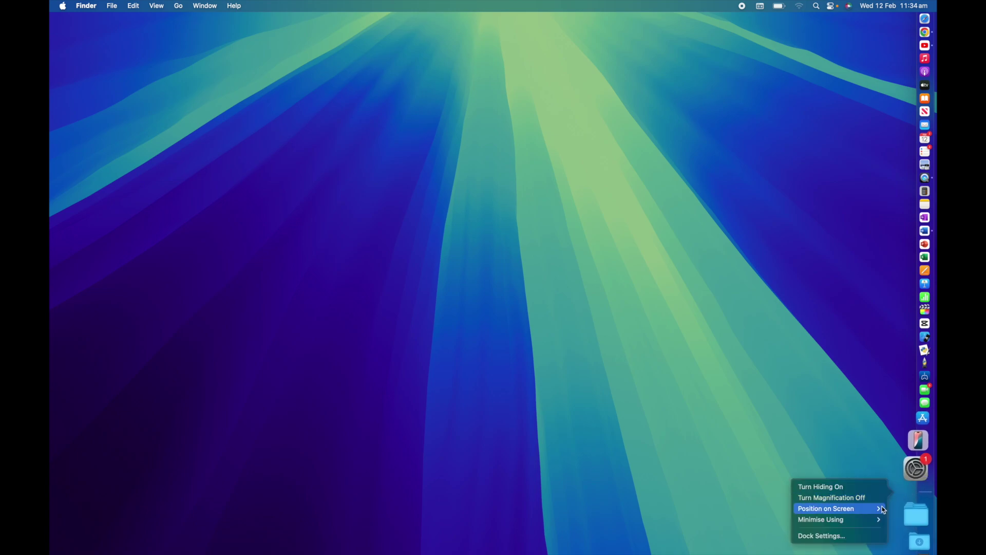
# Return the Dock to the bottom and test minimising Document1 with the Genie effect
pyautogui.click(897, 518)
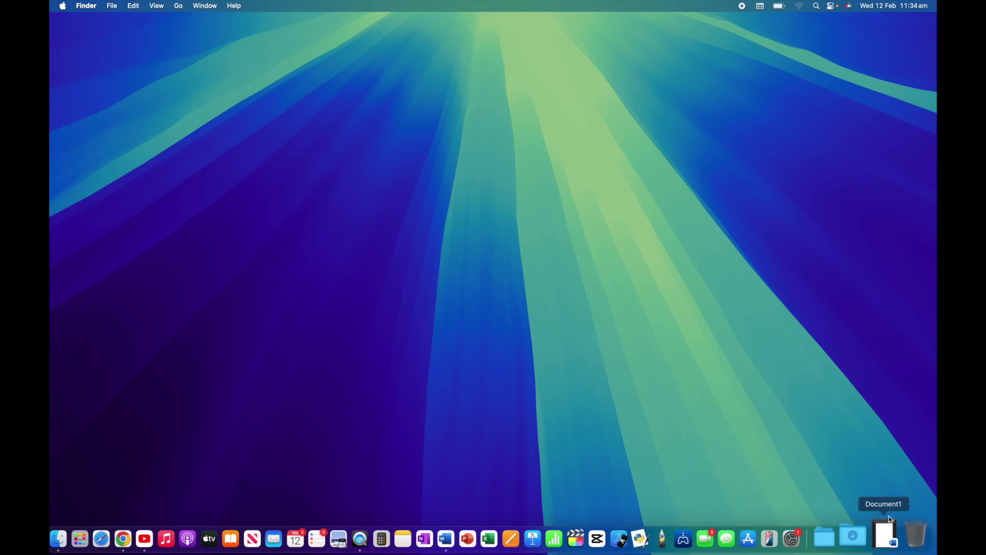
pyautogui.rightClick(831, 535)
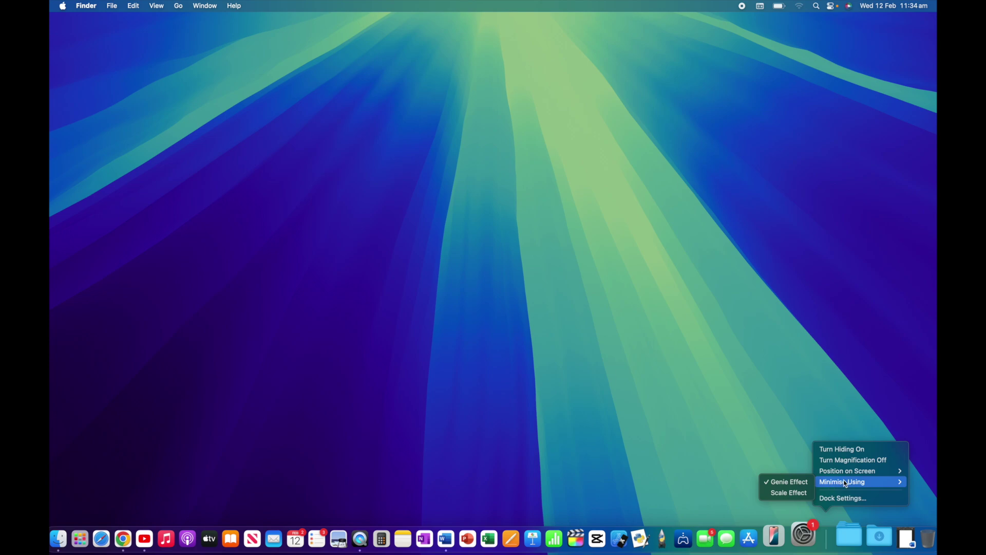
pyautogui.click(905, 539)
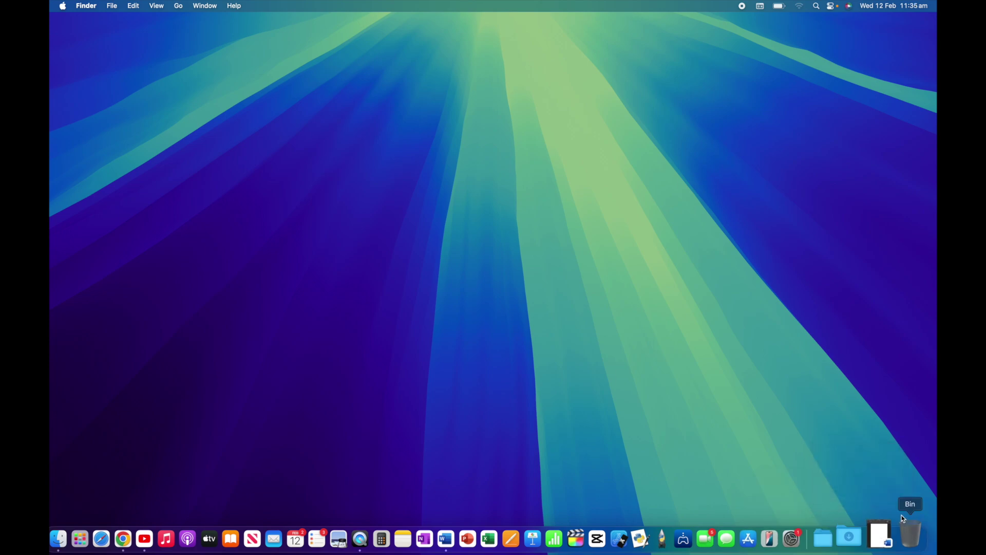
pyautogui.click(893, 539)
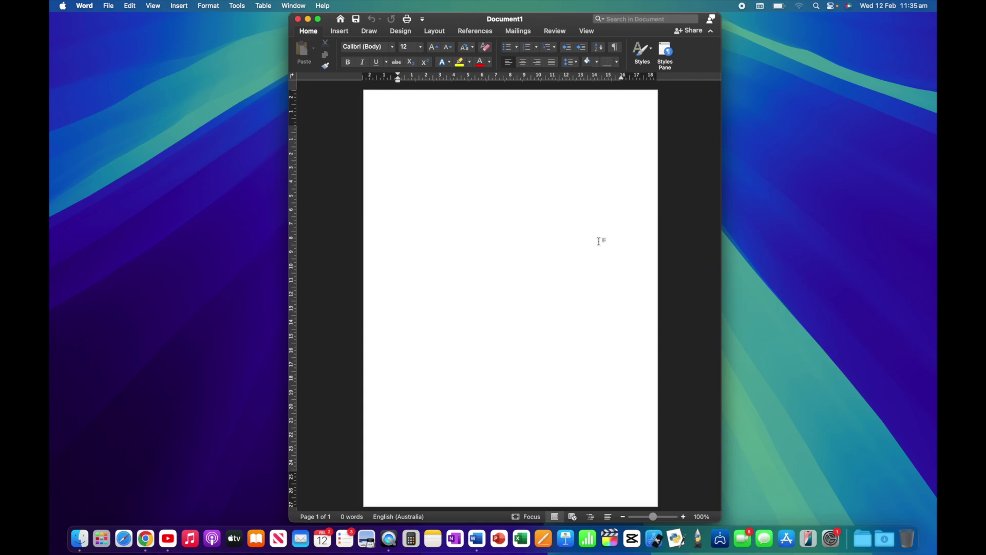
pyautogui.click(309, 19)
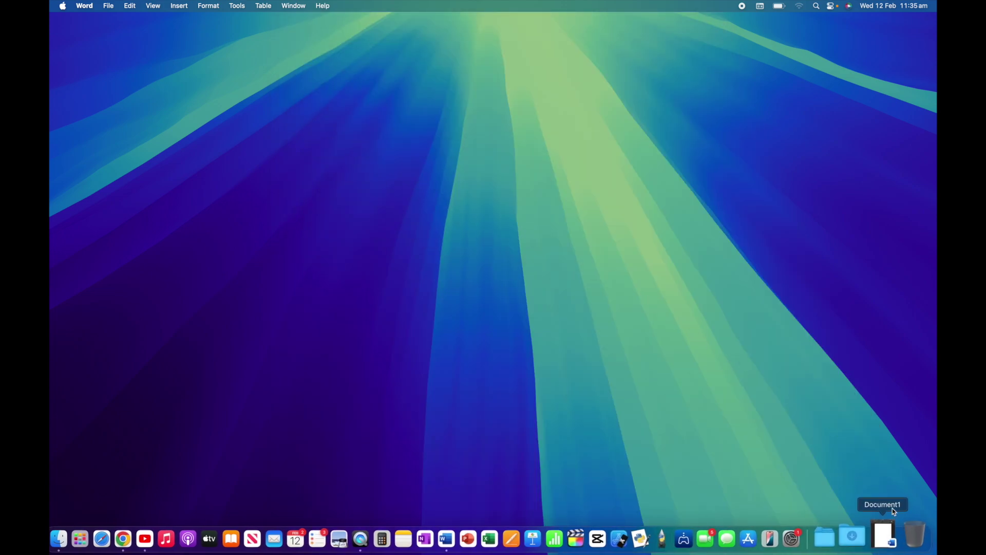
pyautogui.click(886, 538)
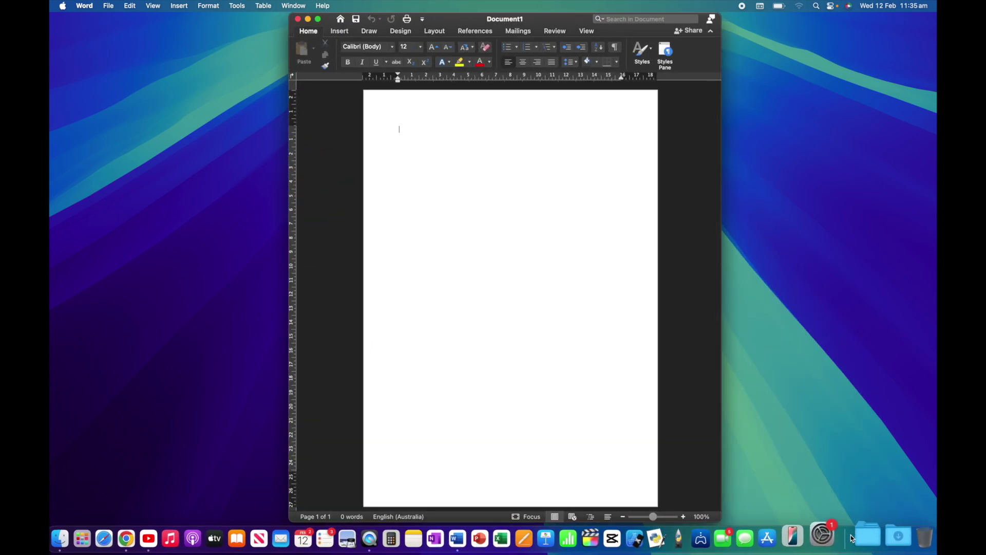
# Switch the minimise effect to Scale and preview it by minimising and restoring Word
pyautogui.rightClick(851, 538)
pyautogui.moveTo(860, 487)
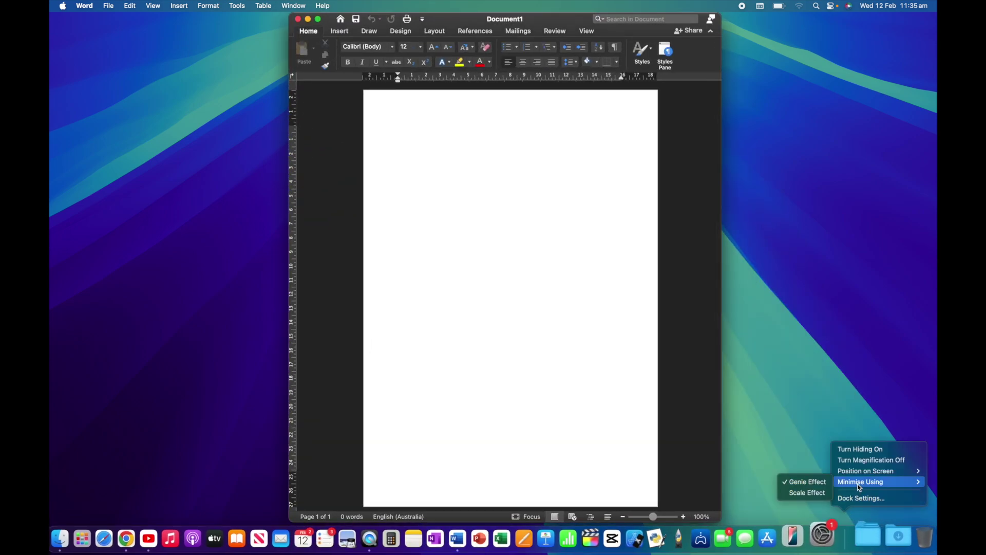
pyautogui.click(809, 493)
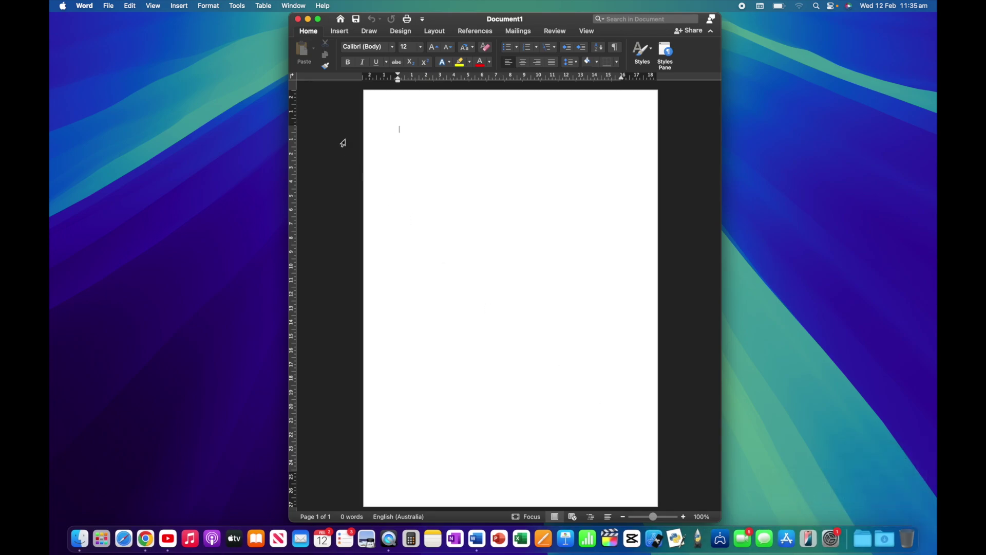
pyautogui.click(309, 20)
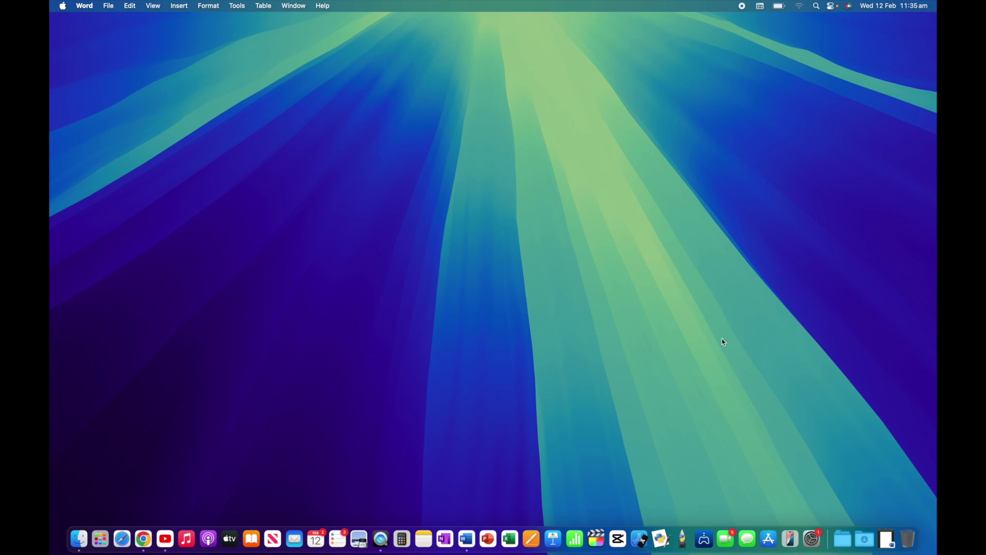
pyautogui.click(887, 538)
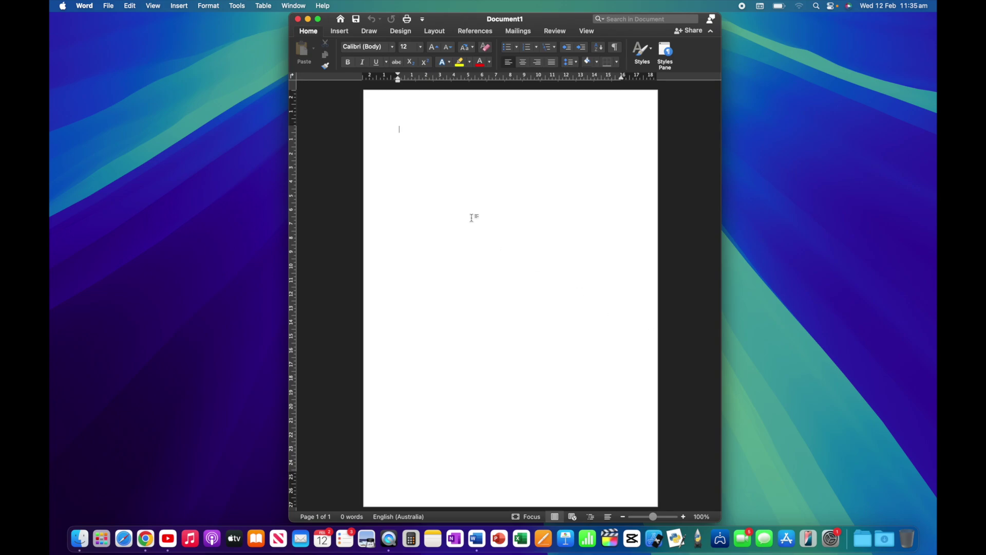
pyautogui.click(309, 19)
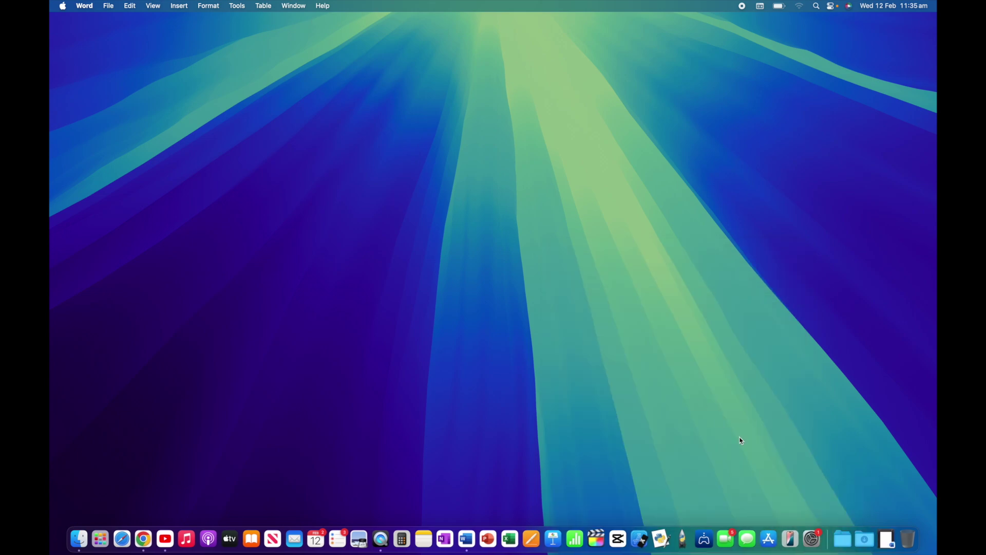
pyautogui.click(880, 544)
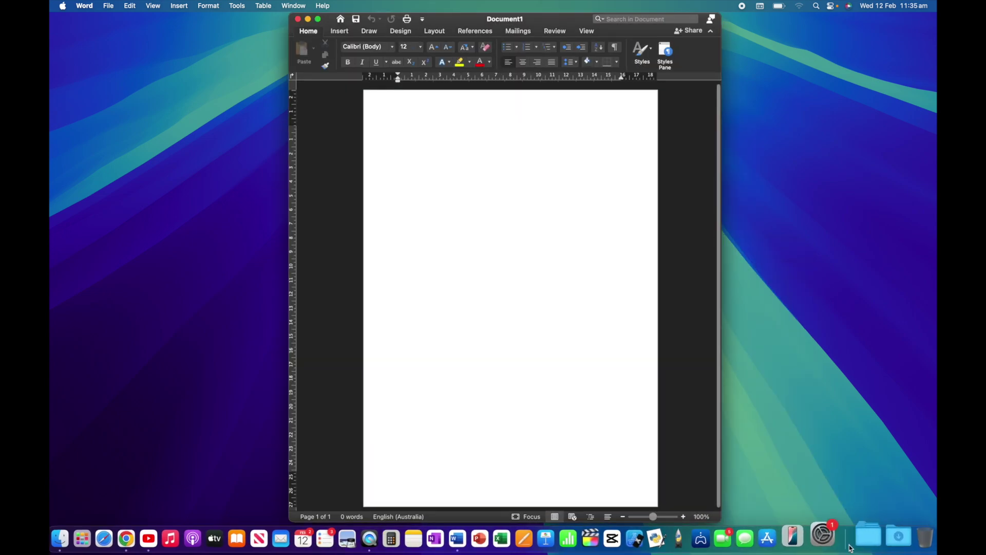
# Set the minimise effect back to Genie and minimise the Word document into the Dock
pyautogui.rightClick(846, 545)
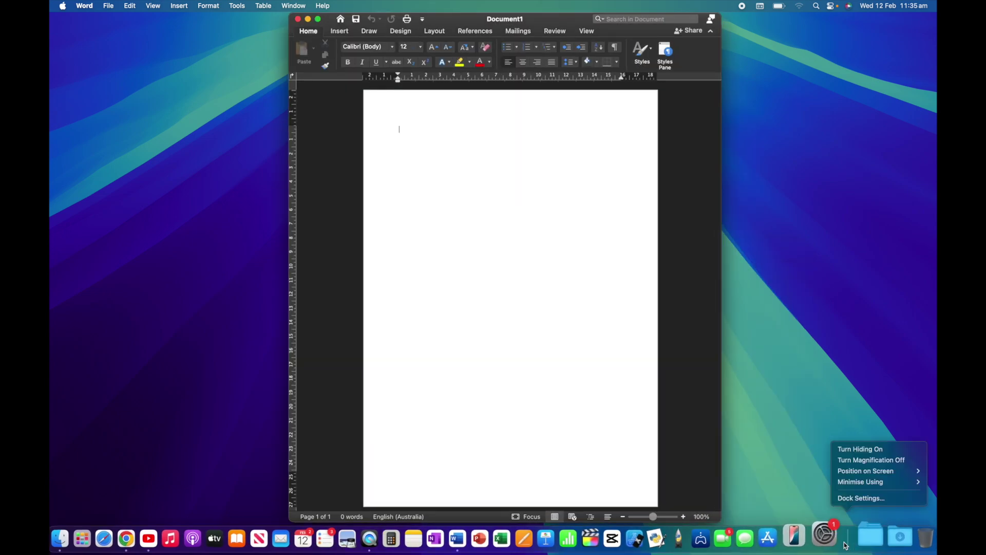
pyautogui.moveTo(879, 482)
pyautogui.click(825, 485)
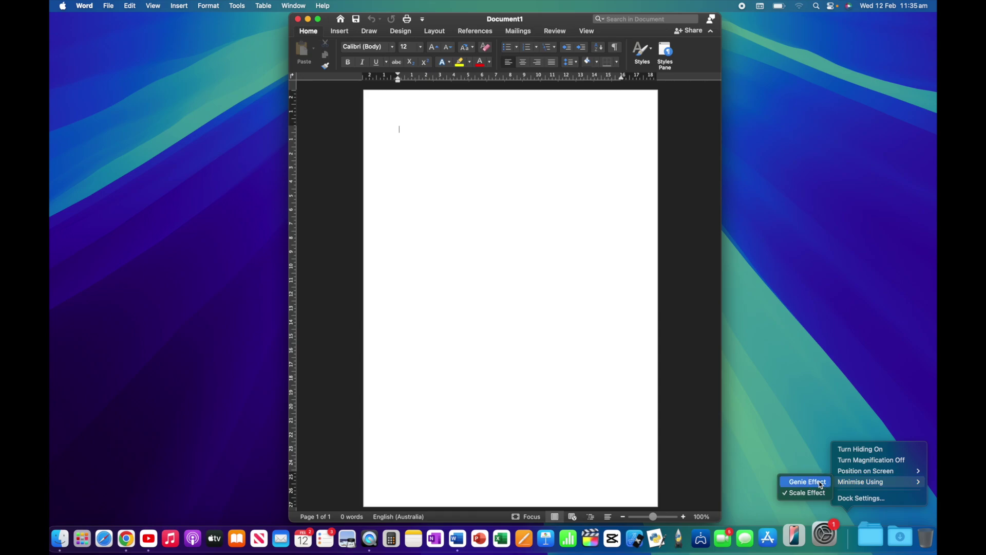
pyautogui.click(308, 19)
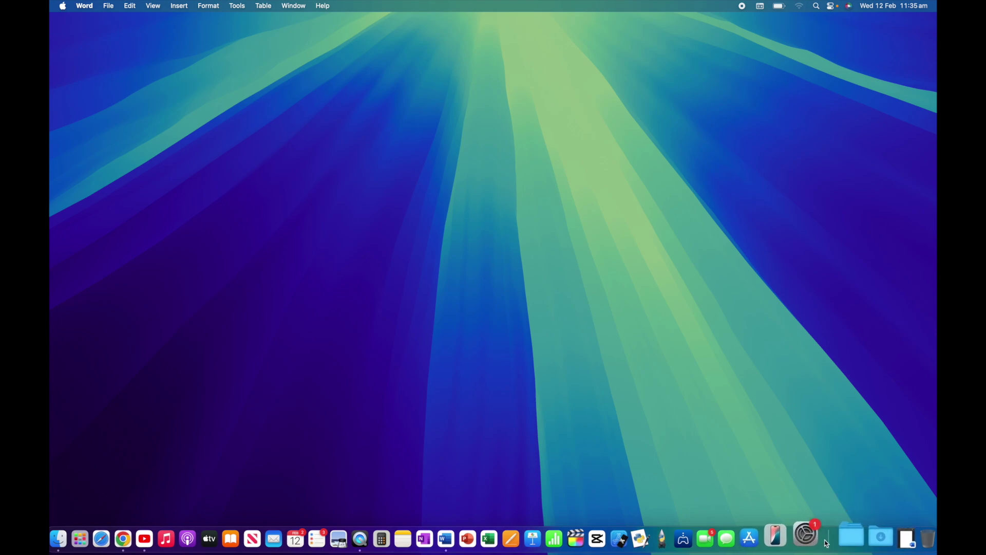
# Open Dock Settings from the Dock menu and move the System Settings window left
pyautogui.rightClick(828, 543)
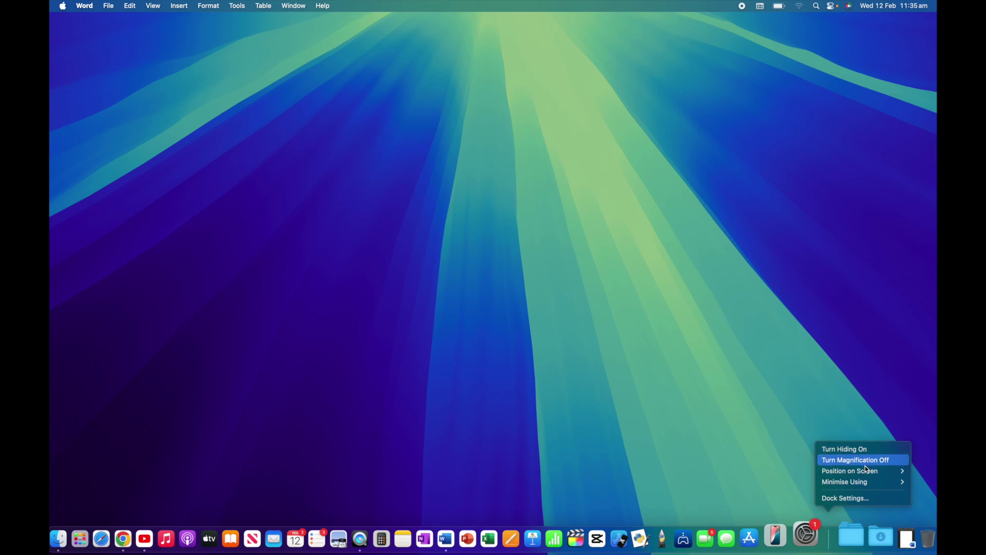
pyautogui.moveTo(865, 485)
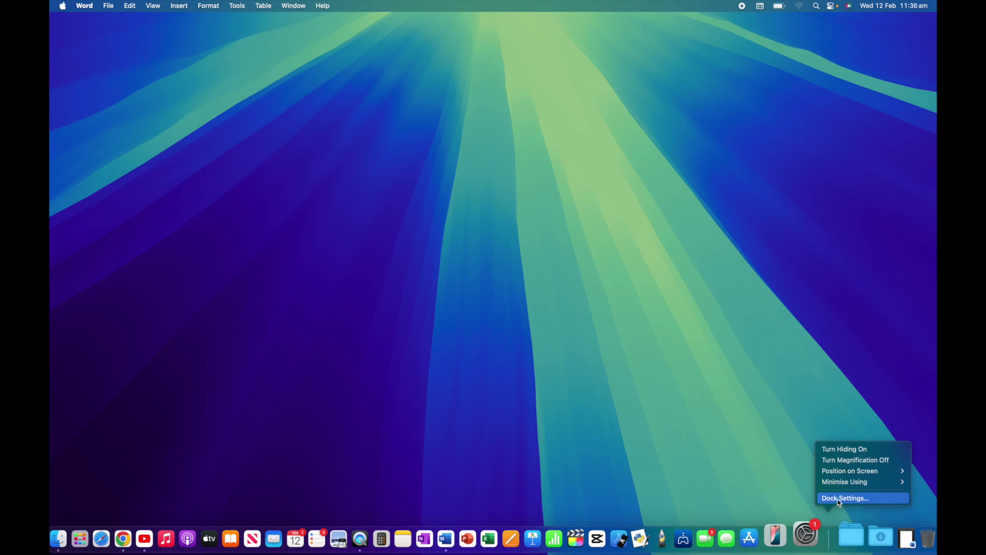
pyautogui.click(850, 501)
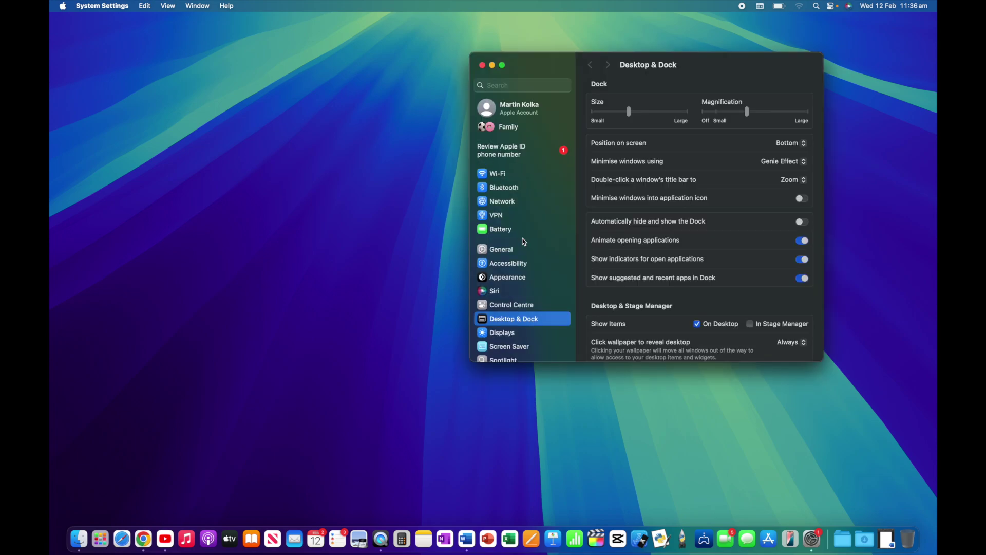
pyautogui.moveTo(542, 70); pyautogui.dragTo(381, 74)
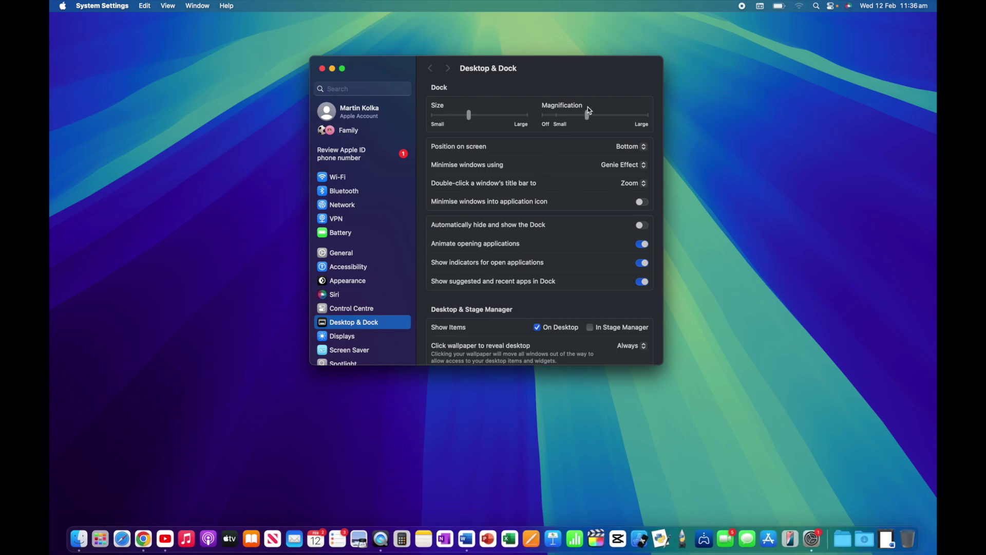
# Try the Magnification slider at Large, then settle it just right of Small
pyautogui.moveTo(588, 115); pyautogui.dragTo(647, 115)
pyautogui.moveTo(647, 115); pyautogui.dragTo(563, 122)
pyautogui.moveTo(560, 116); pyautogui.dragTo(570, 115)
pyautogui.moveTo(570, 115); pyautogui.dragTo(577, 116)
# Drag the Dock Size slider toward Small and leave it near the small end
pyautogui.click(471, 118)
pyautogui.moveTo(470, 118)
pyautogui.mouseDown()
pyautogui.moveTo(436, 121)
pyautogui.moveTo(530, 119)
pyautogui.moveTo(437, 114)
pyautogui.moveTo(464, 121)
pyautogui.mouseUp()
pyautogui.moveTo(464, 121)
pyautogui.mouseDown()
pyautogui.moveTo(523, 122)
pyautogui.moveTo(445, 120)
pyautogui.moveTo(460, 122)
pyautogui.mouseUp()
pyautogui.moveTo(460, 122); pyautogui.dragTo(458, 121)
# Close System Settings, then drag Simulator out of the Dock and back
pyautogui.click(323, 69)
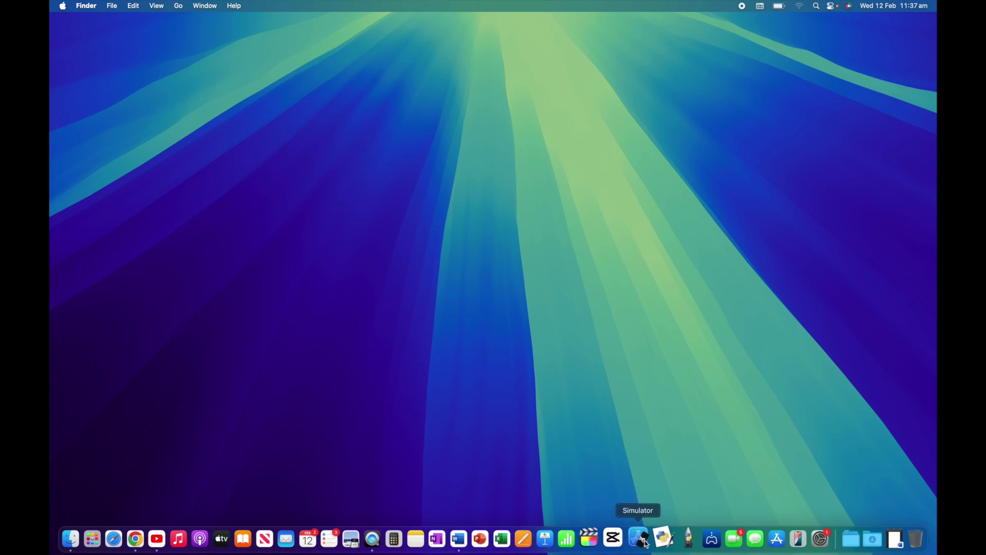
pyautogui.moveTo(646, 543); pyautogui.dragTo(647, 479)
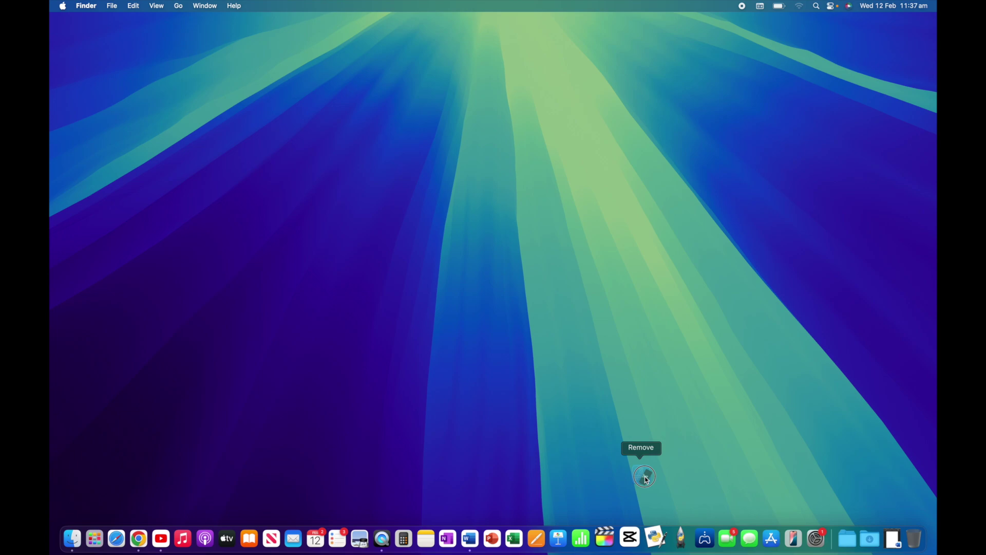
pyautogui.moveTo(648, 479)
pyautogui.mouseDown()
pyautogui.moveTo(637, 532)
pyautogui.moveTo(646, 544)
pyautogui.moveTo(646, 476)
pyautogui.mouseUp()
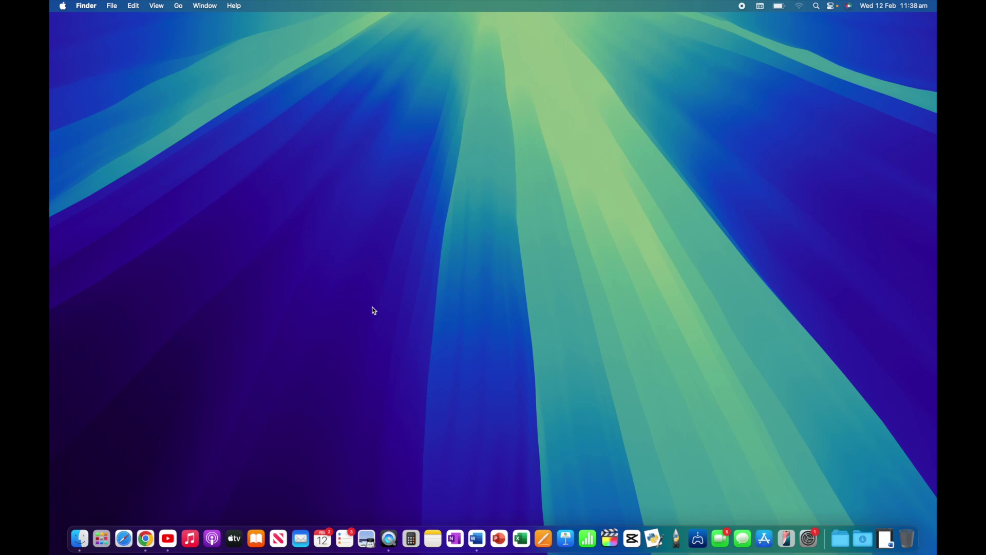
# Open Applications from the Go menu, lower the Finder window, and drag Chess toward the Dock
pyautogui.click(179, 6)
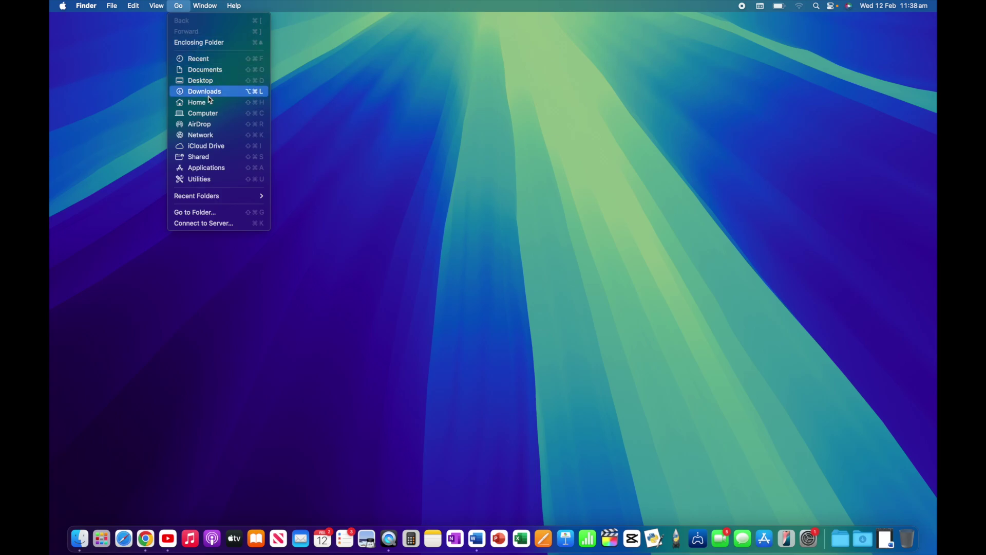
pyautogui.click(208, 172)
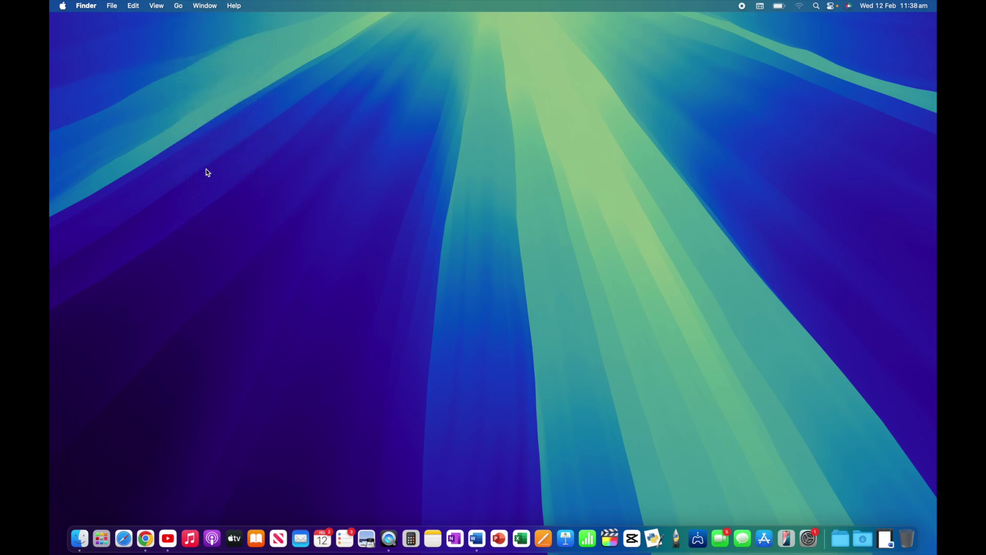
pyautogui.moveTo(418, 26); pyautogui.dragTo(413, 82)
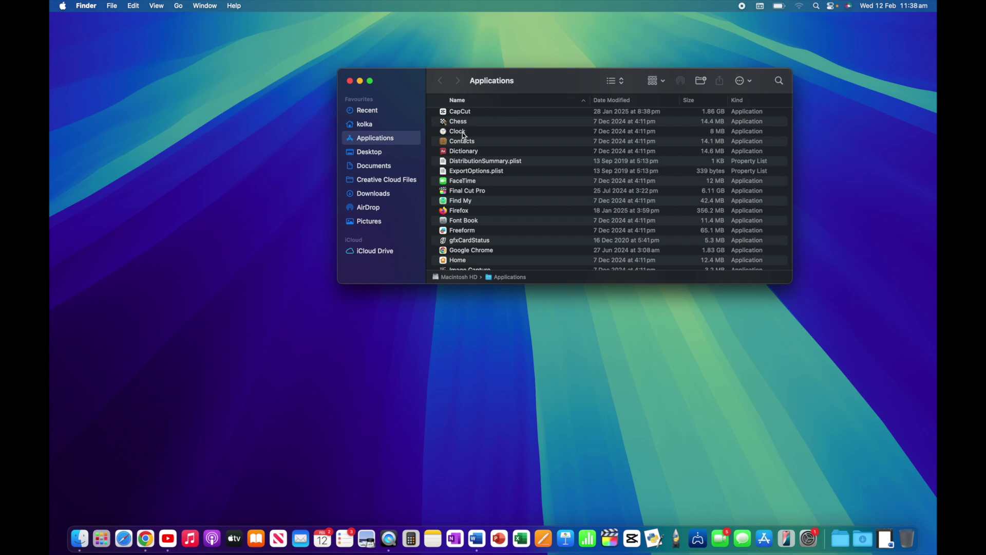
pyautogui.moveTo(456, 122); pyautogui.dragTo(637, 548)
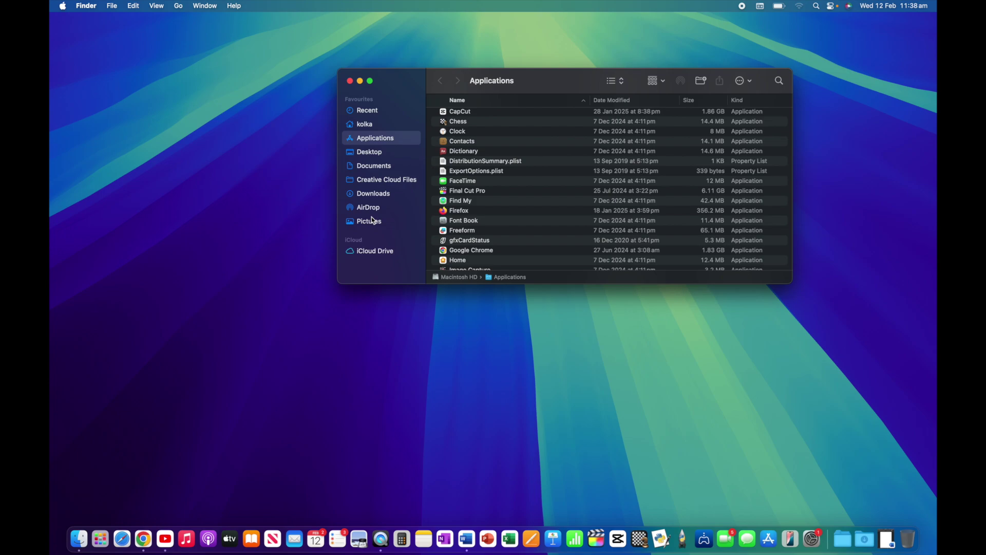
# Drag Pictures from the Finder sidebar into the Dock, then open and close its stack and options
pyautogui.moveTo(372, 224); pyautogui.dragTo(839, 545)
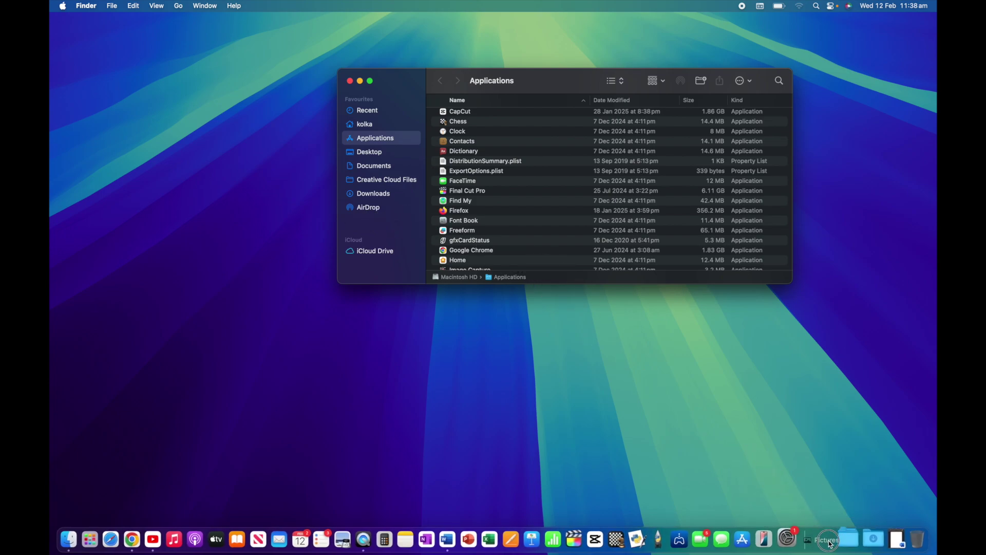
pyautogui.moveTo(829, 544); pyautogui.dragTo(828, 543)
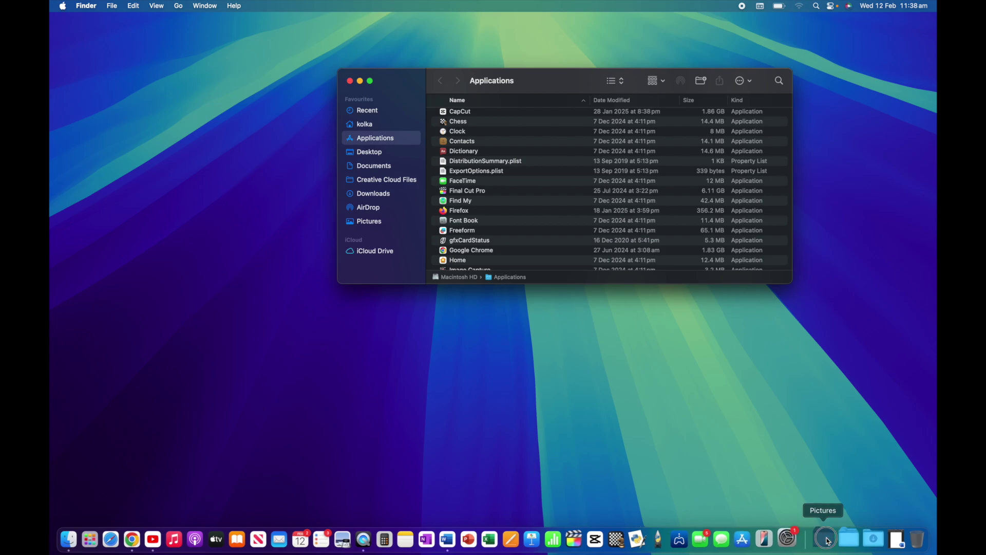
pyautogui.click(827, 543)
pyautogui.click(826, 536)
pyautogui.rightClick(826, 538)
pyautogui.click(805, 493)
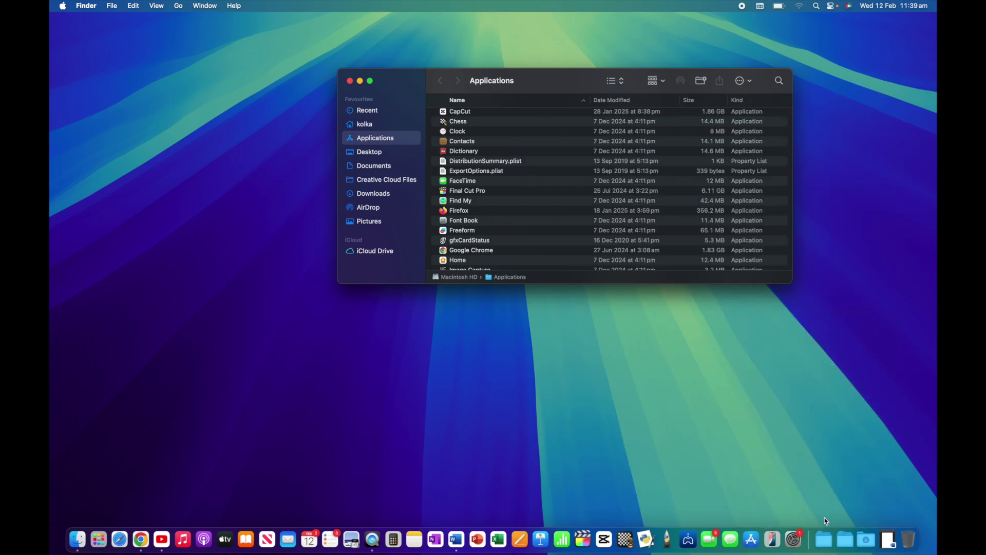
pyautogui.moveTo(825, 538)
pyautogui.mouseDown()
pyautogui.moveTo(803, 395)
pyautogui.moveTo(825, 538)
pyautogui.mouseUp()
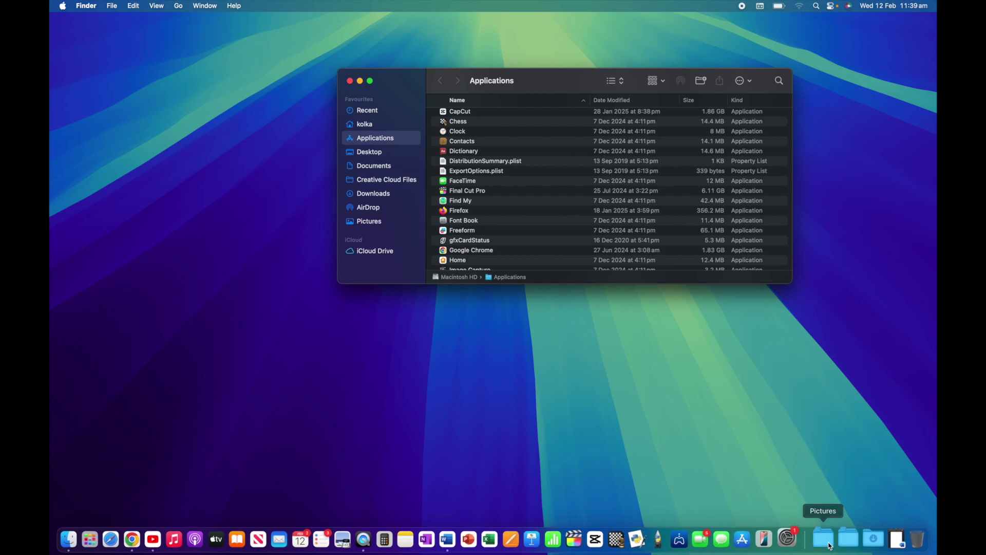
# Remove the Pictures folder stack from the Dock via its Options menu
pyautogui.rightClick(831, 546)
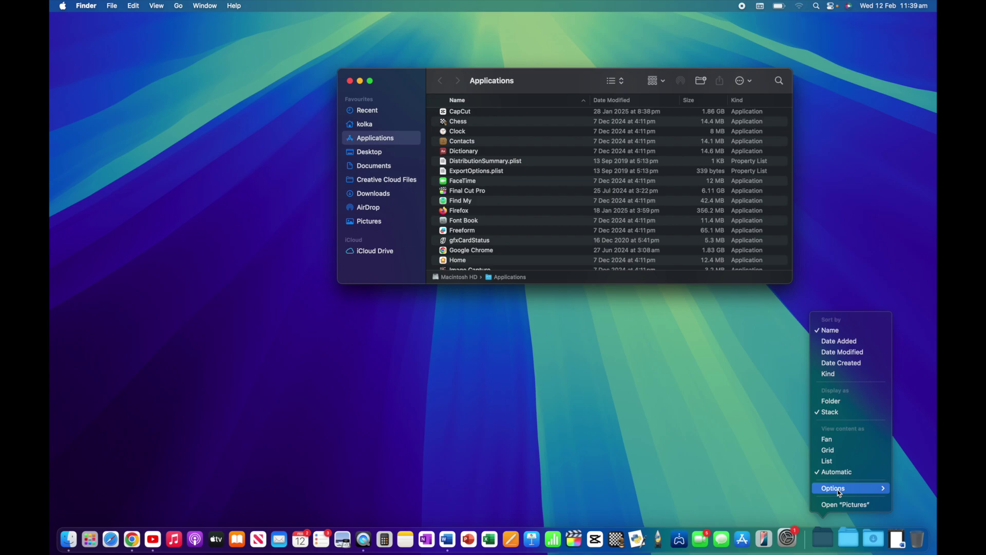
pyautogui.moveTo(874, 488)
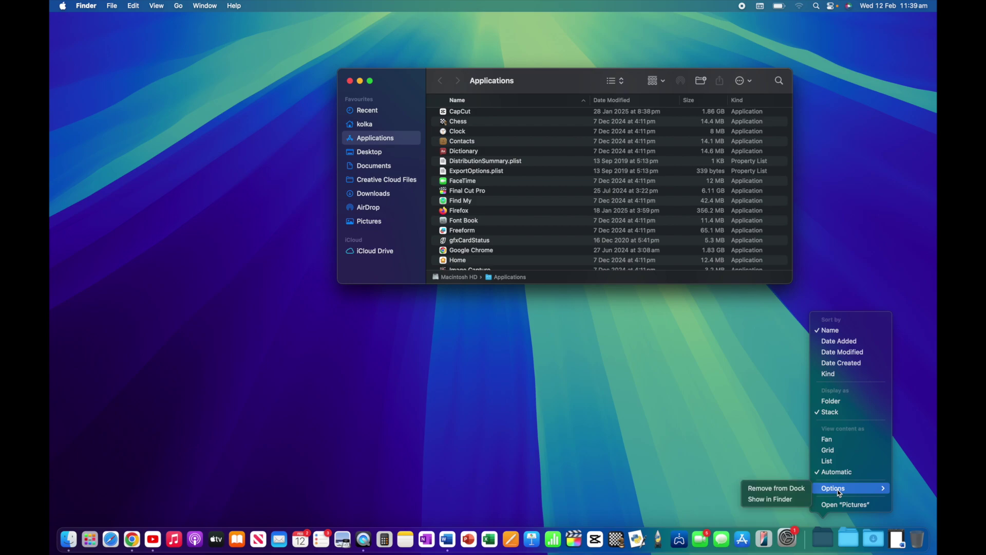
pyautogui.click(773, 490)
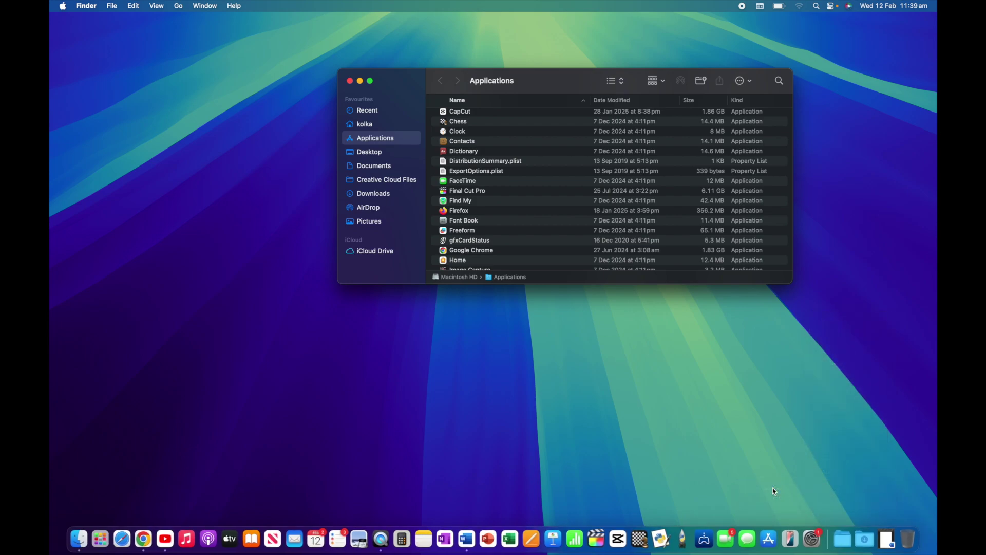